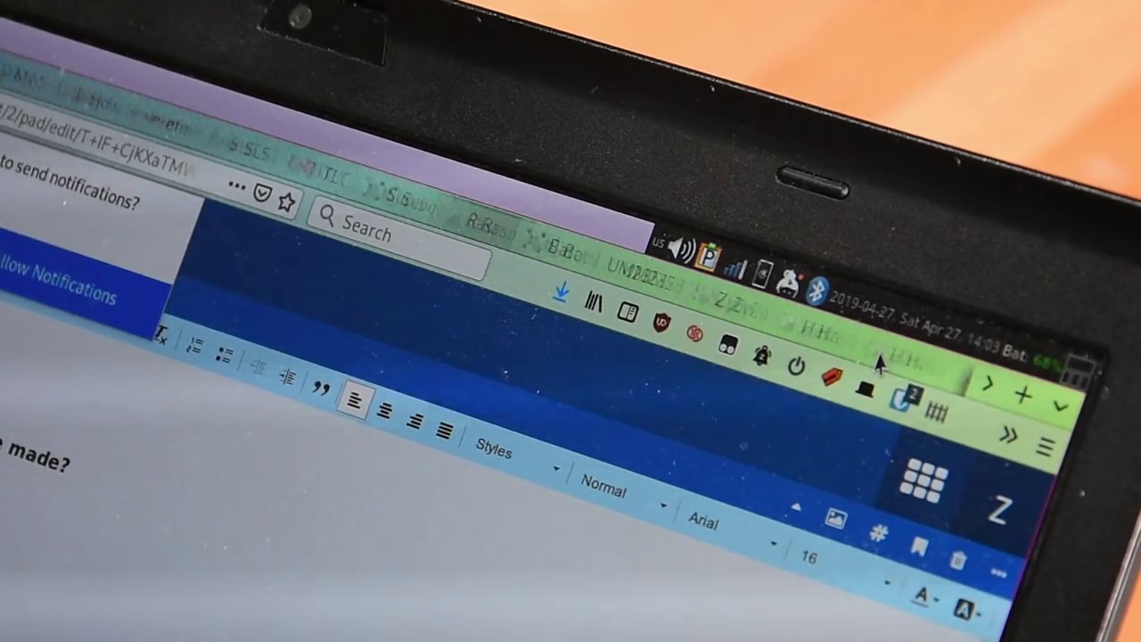
{"action": "scroll", "coordinate": [878, 362], "scroll_direction": "up", "scroll_amount": 5}
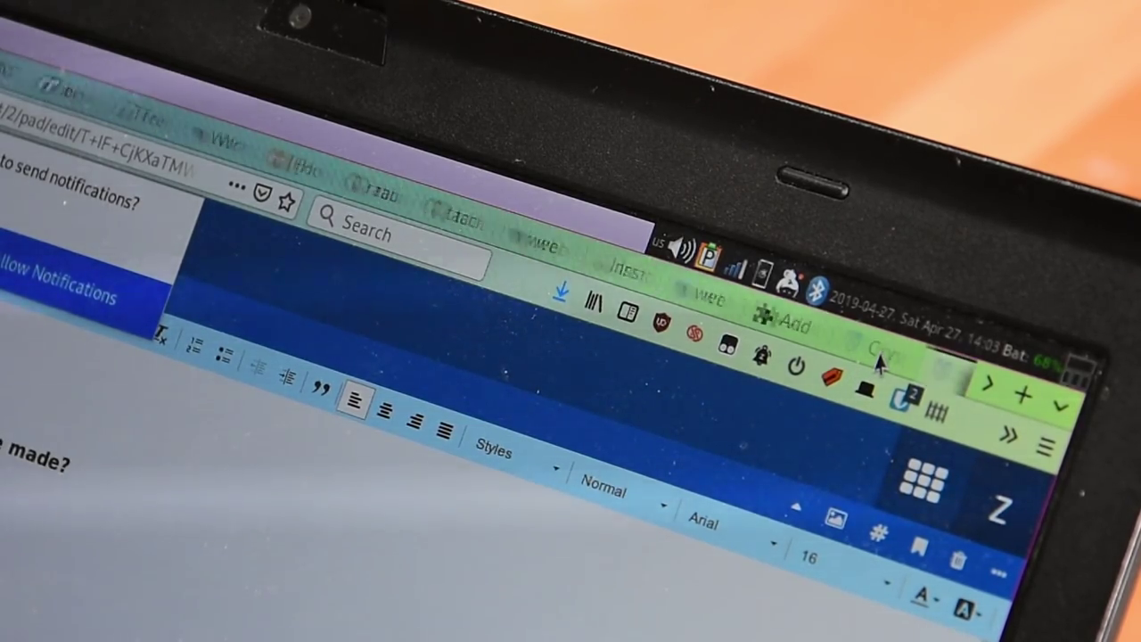
{"action": "scroll", "coordinate": [878, 361], "scroll_direction": "down", "scroll_amount": 5}
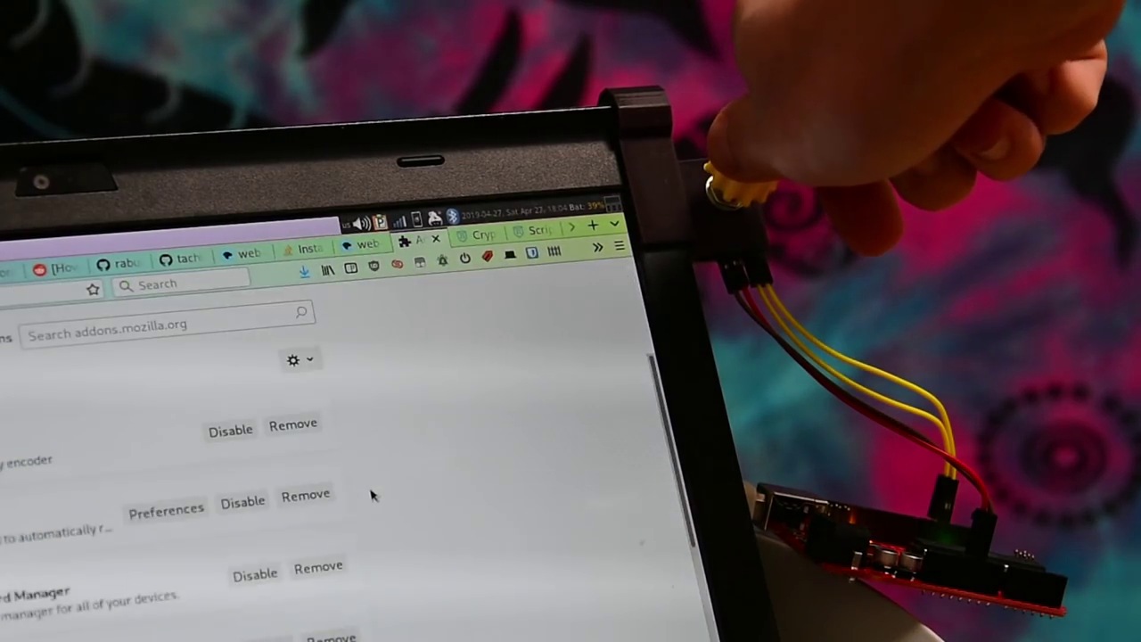
{"action": "key", "text": "ctrl+Tab"}
{"action": "key", "text": "ctrl+shift+Tab"}
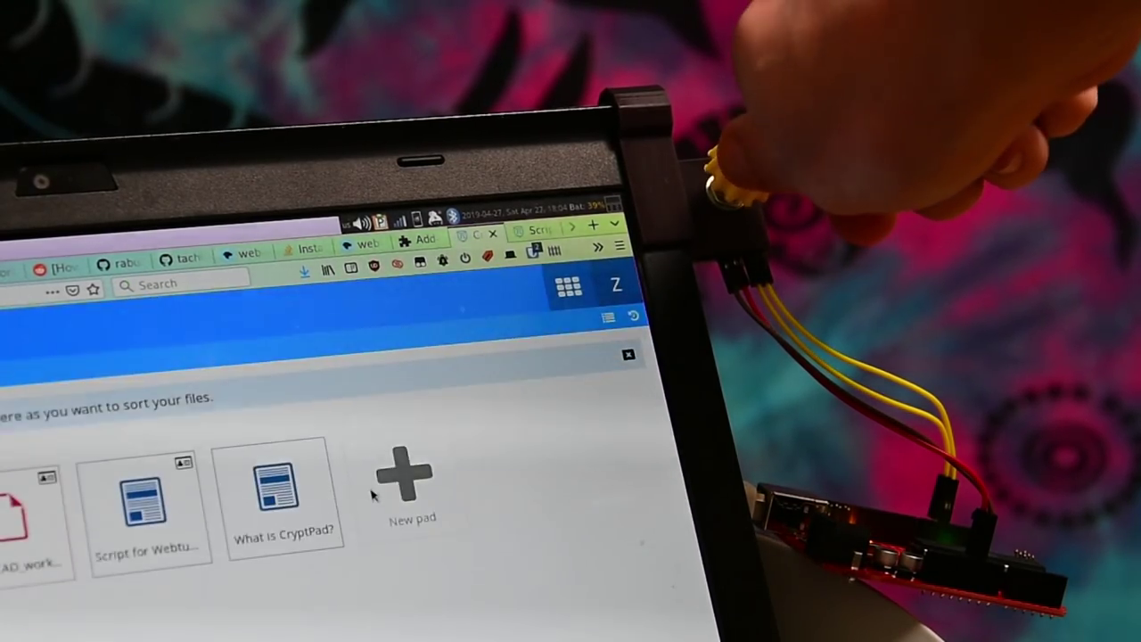
{"action": "key", "text": "ctrl+shift+Tab"}
{"action": "key", "text": "ctrl+shift+Tab"}
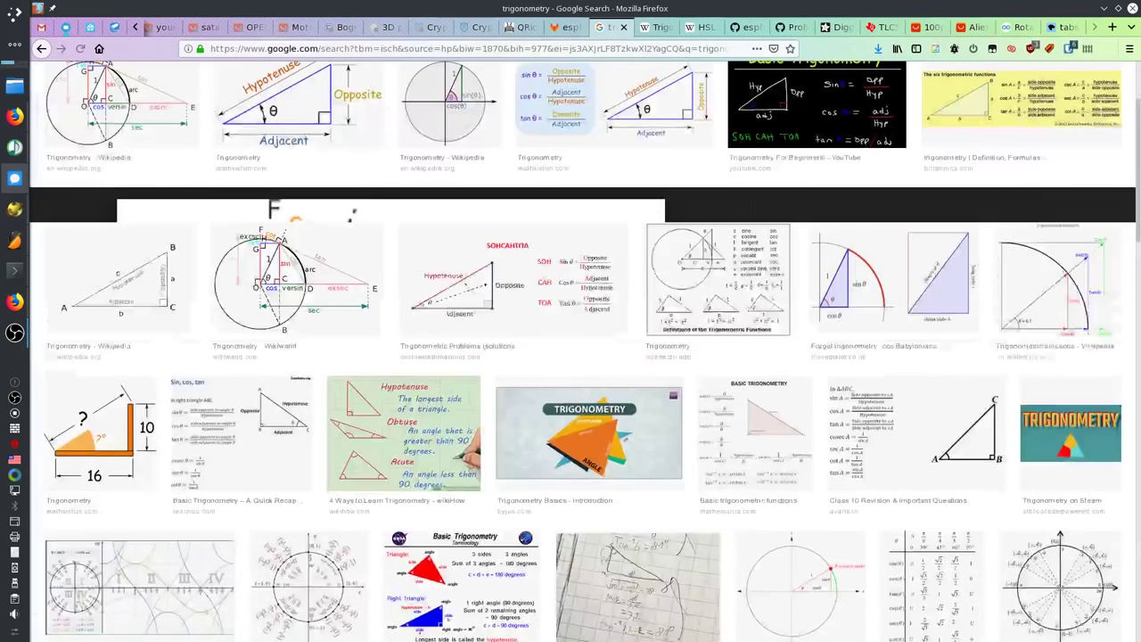
- Move forward through five of the open browser tabs, starting from the trigonometry image results
{"action": "key", "text": "ctrl+Page_Down"}
{"action": "key", "text": "ctrl+Page_Down"}
{"action": "key", "text": "ctrl+Page_Down"}
{"action": "key", "text": "ctrl+Page_Down"}
{"action": "key", "text": "ctrl+Page_Down"}
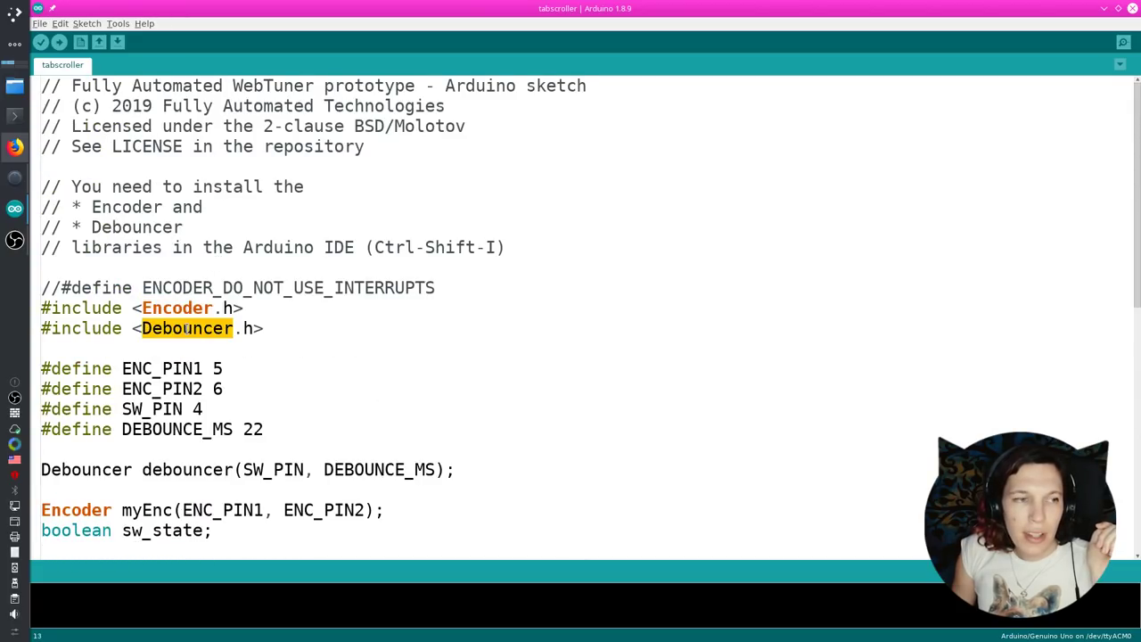
- Upload the tabscroller sketch to the Arduino board and open the Serial Monitor
{"action": "left_click", "coordinate": [87, 24]}
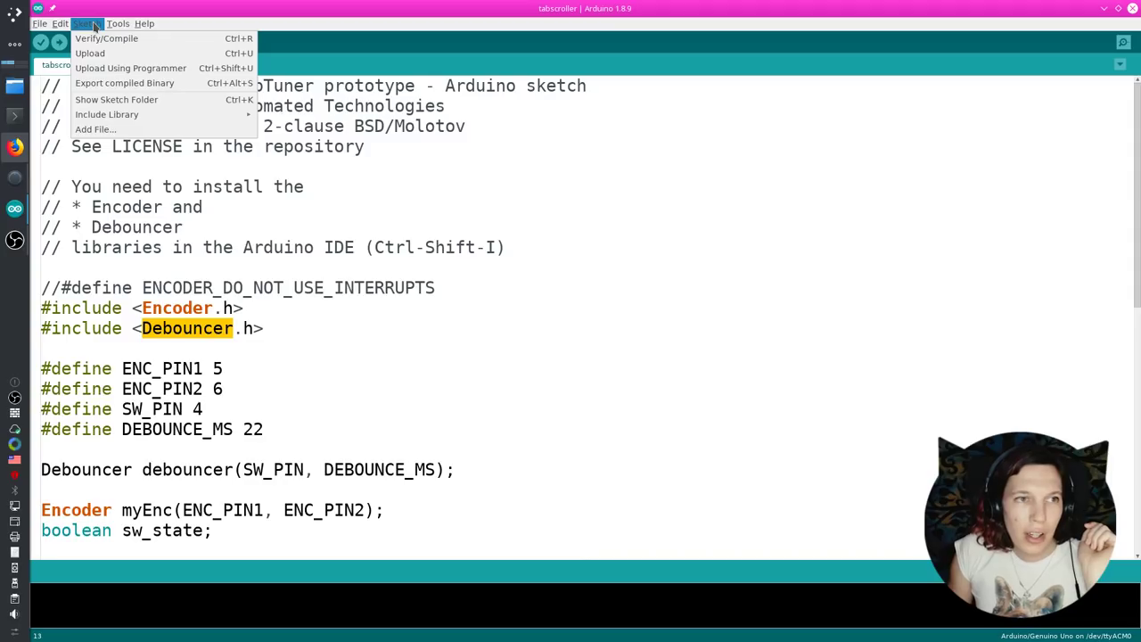
{"action": "left_click", "coordinate": [89, 53]}
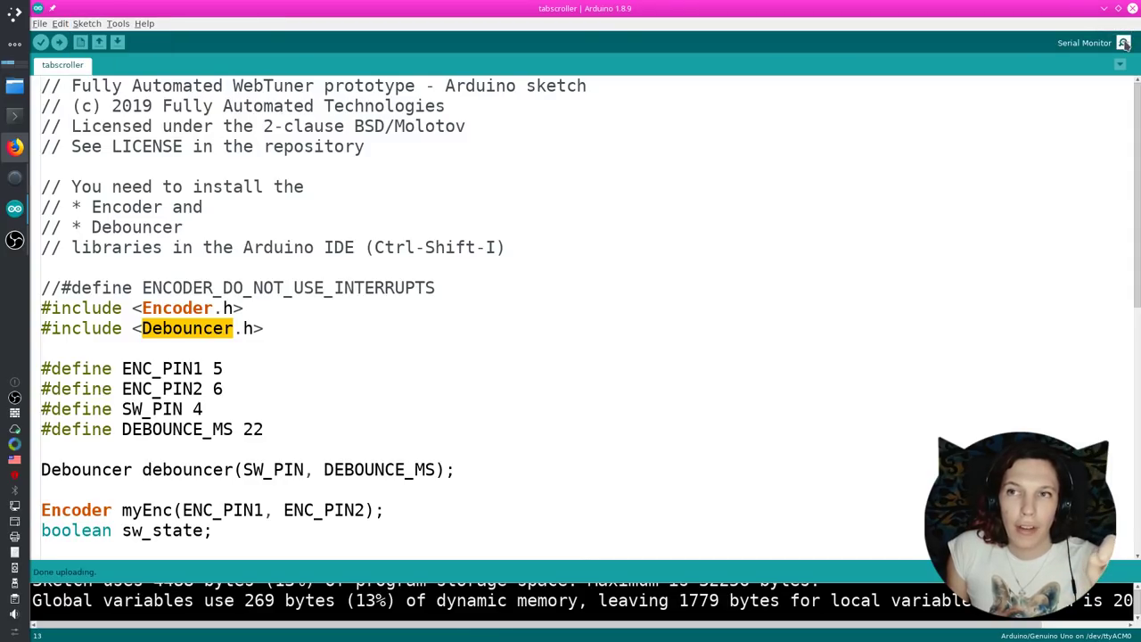
{"action": "left_click", "coordinate": [1124, 44]}
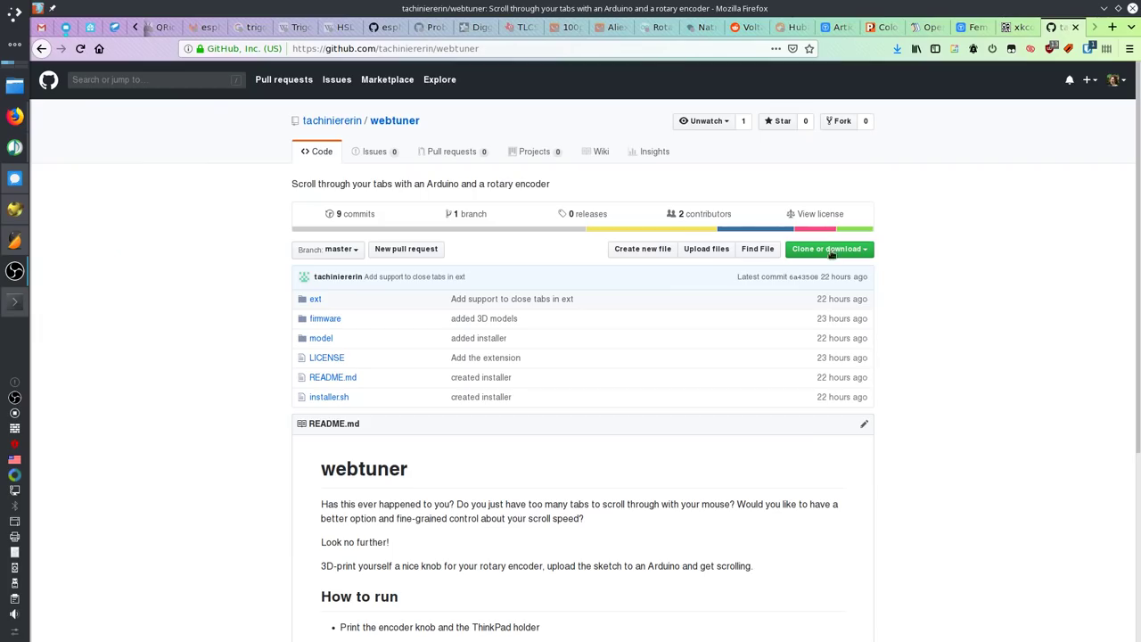
- Clone the webtuner repository from its HTTPS address in the Konsole terminal and run ./installer.sh inside the webtuner folder
{"action": "left_click", "coordinate": [832, 251]}
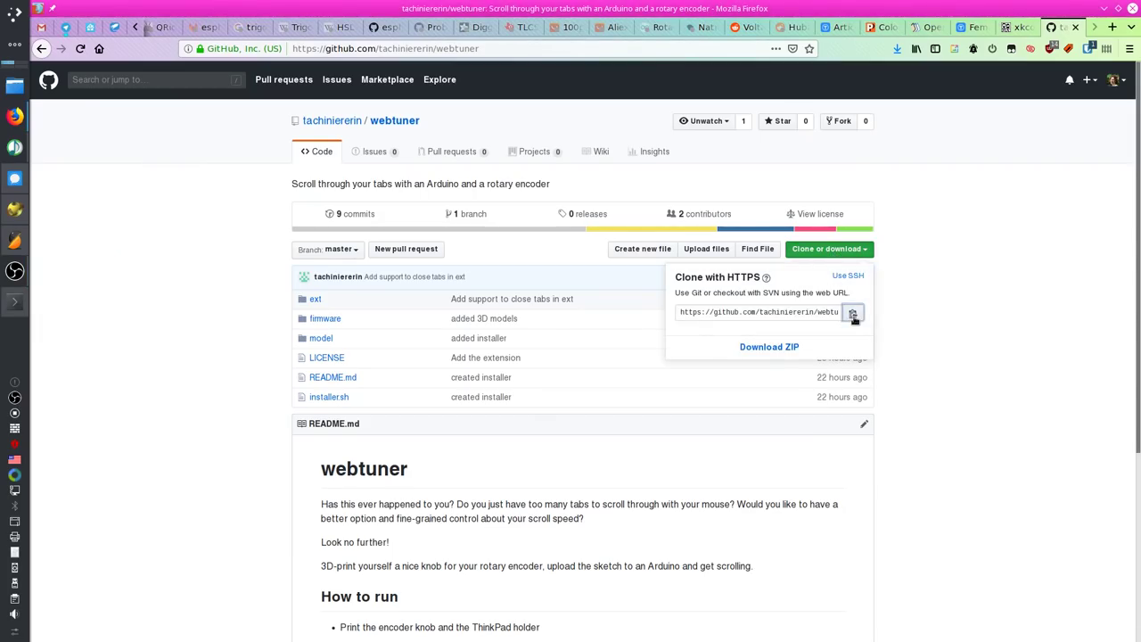
{"action": "left_click", "coordinate": [220, 348]}
{"action": "left_click", "coordinate": [16, 303]}
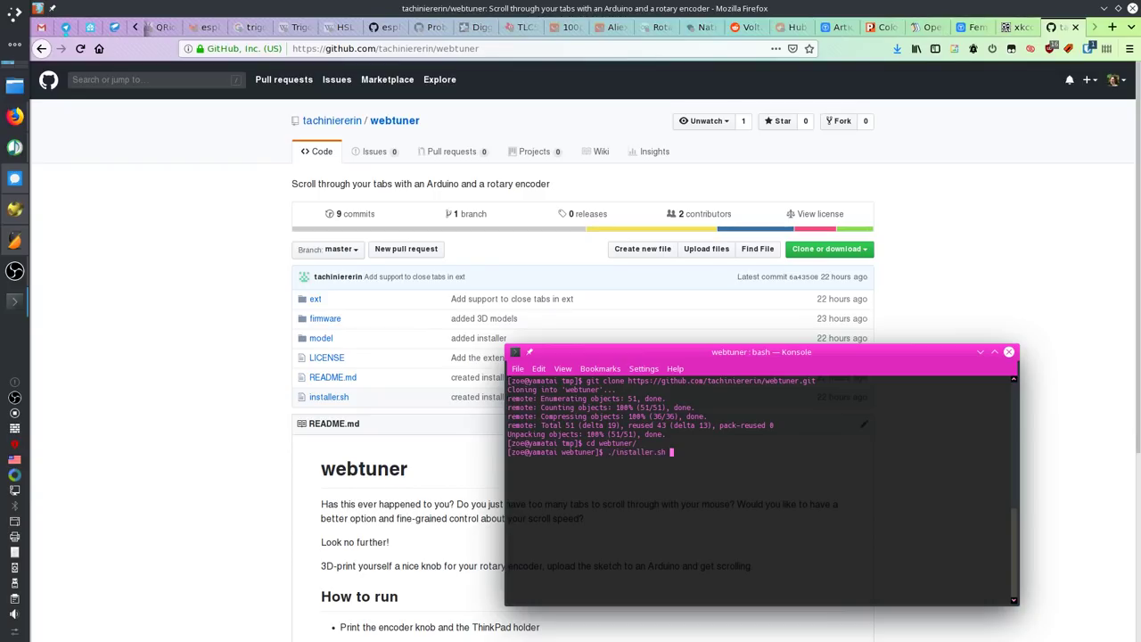
{"action": "key", "text": "Return"}
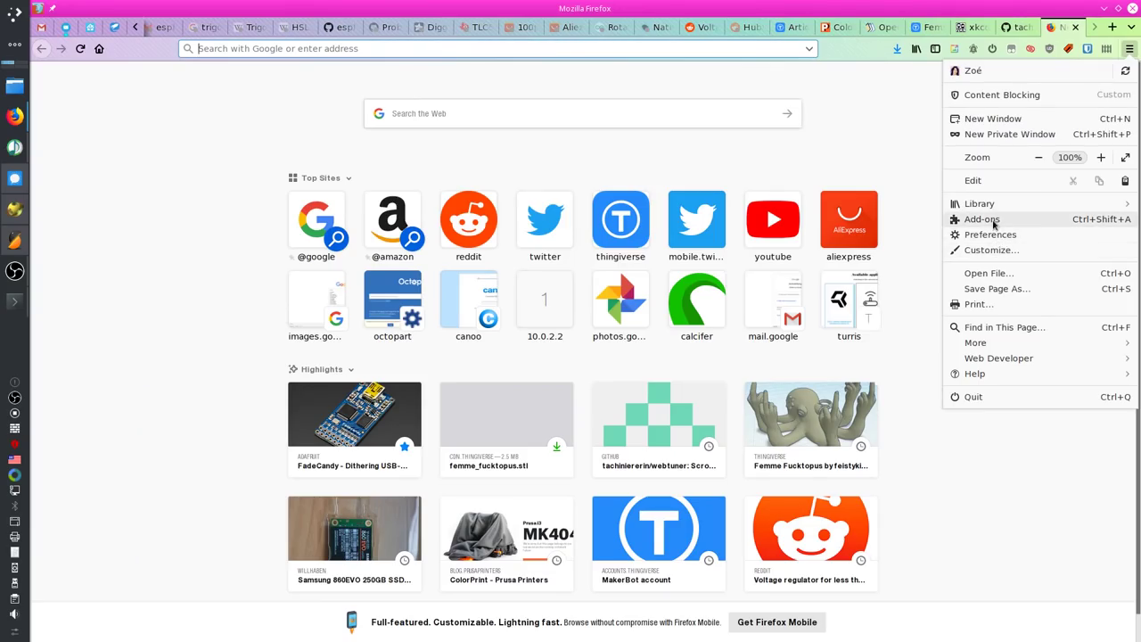
- Load webtuner.xpi from the webtuner project folder into Firefox as a temporary add-on through the add-on debugging page
{"action": "left_click", "coordinate": [982, 220]}
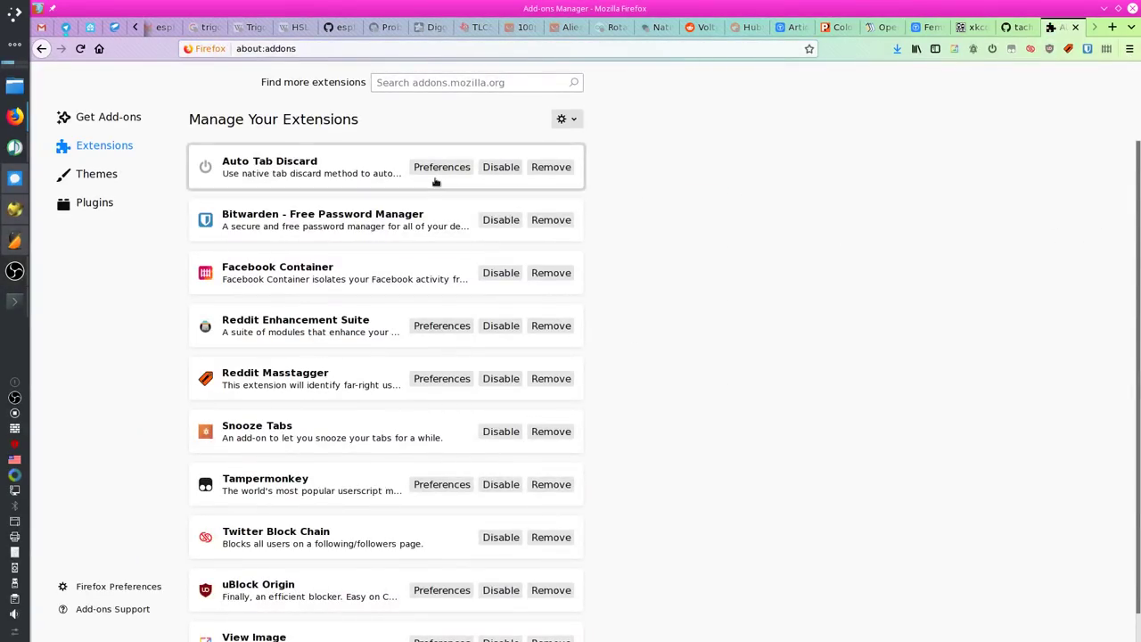
{"action": "left_click", "coordinate": [576, 120]}
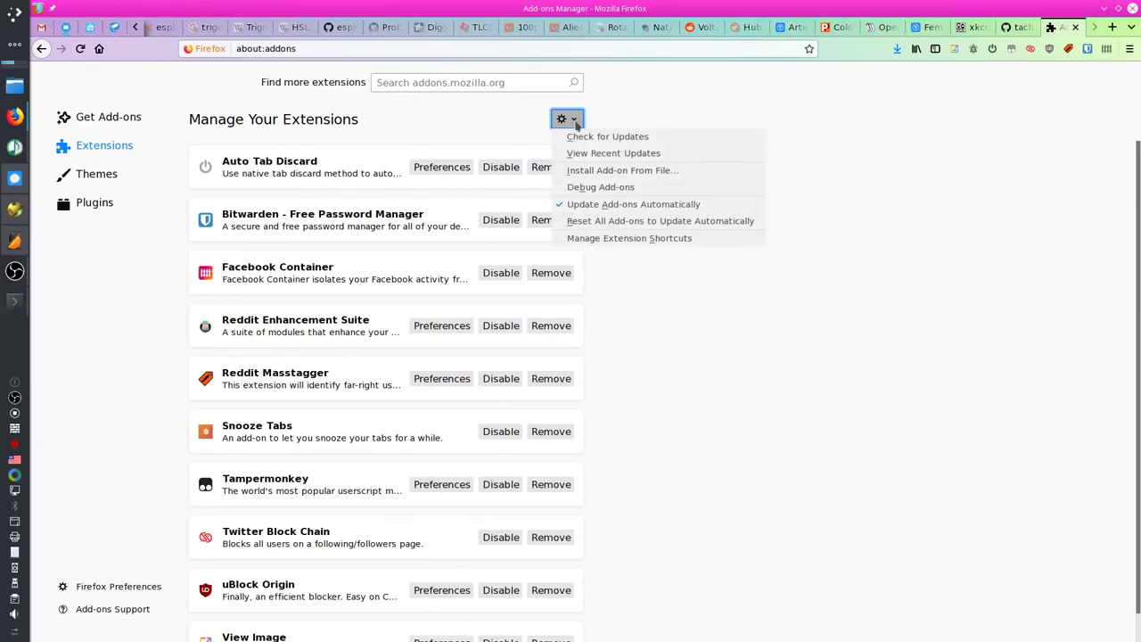
{"action": "left_click", "coordinate": [567, 186]}
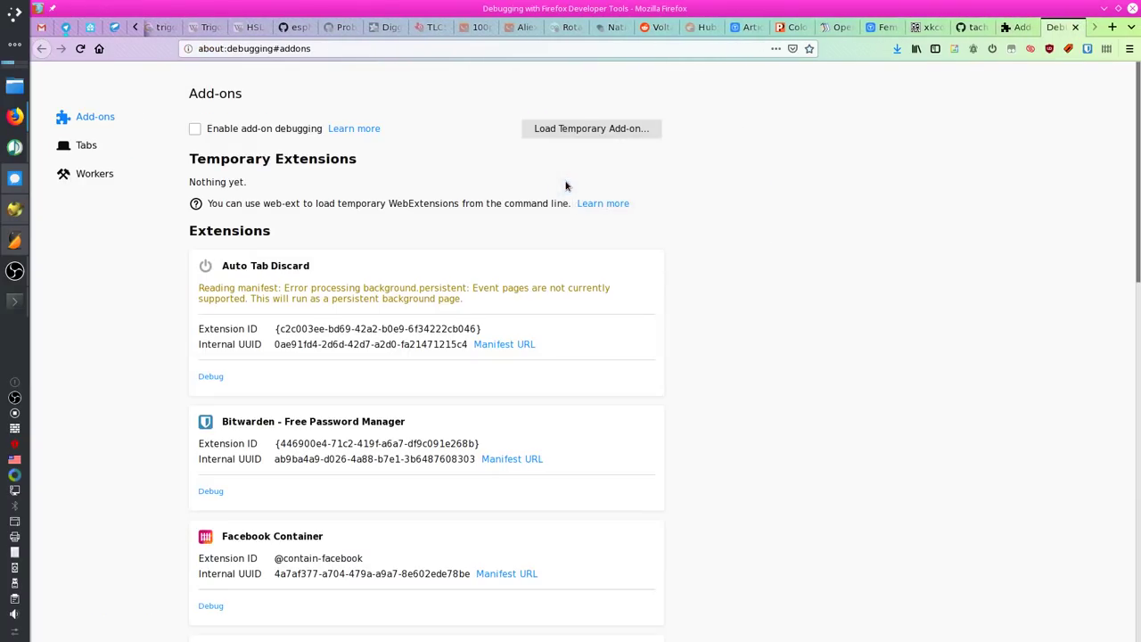
{"action": "left_click", "coordinate": [553, 134]}
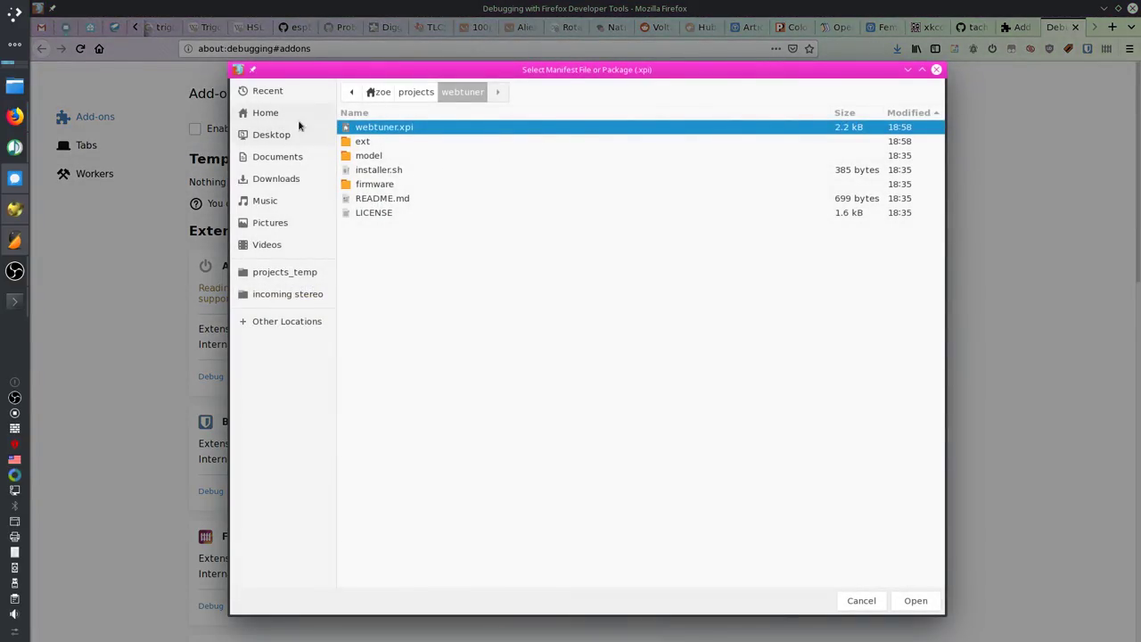
{"action": "double_click", "coordinate": [385, 128]}
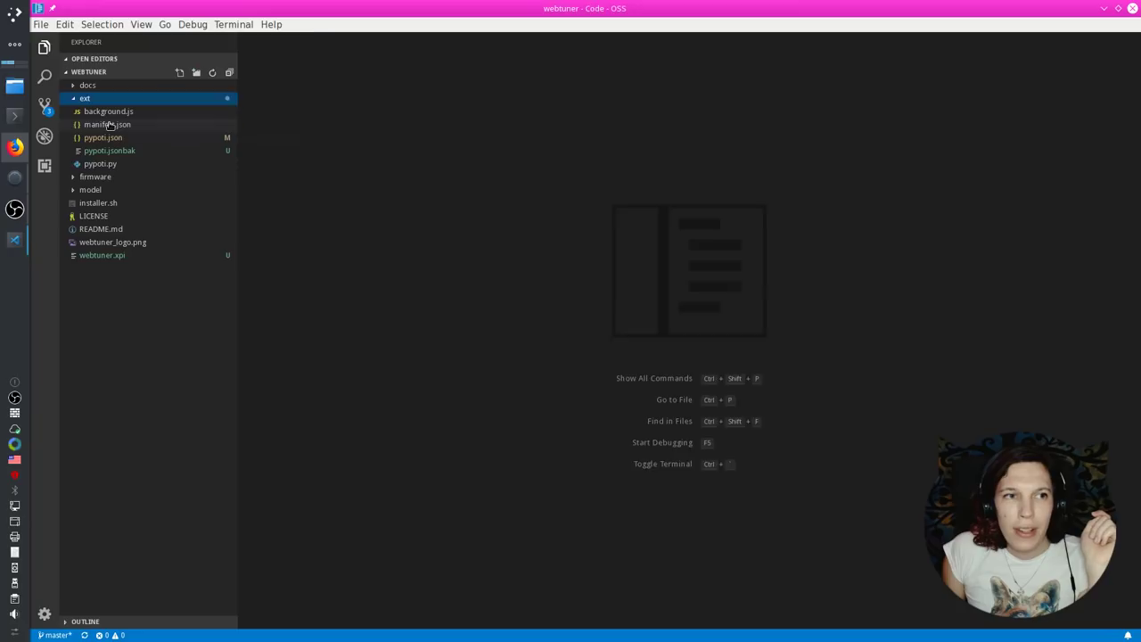
- Open ext/manifest.json in Code - OSS, highlight its nativeMessaging permission and enlarge the interface by three zoom levels
{"action": "left_click", "coordinate": [109, 124]}
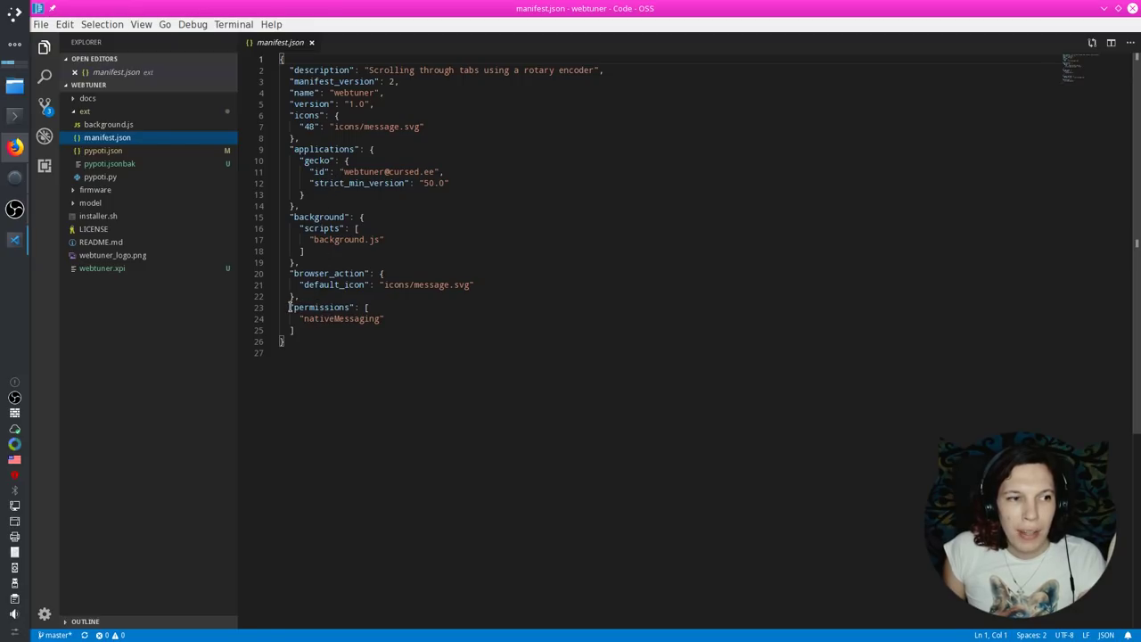
{"action": "left_click_drag", "start_coordinate": [290, 308], "coordinate": [395, 333]}
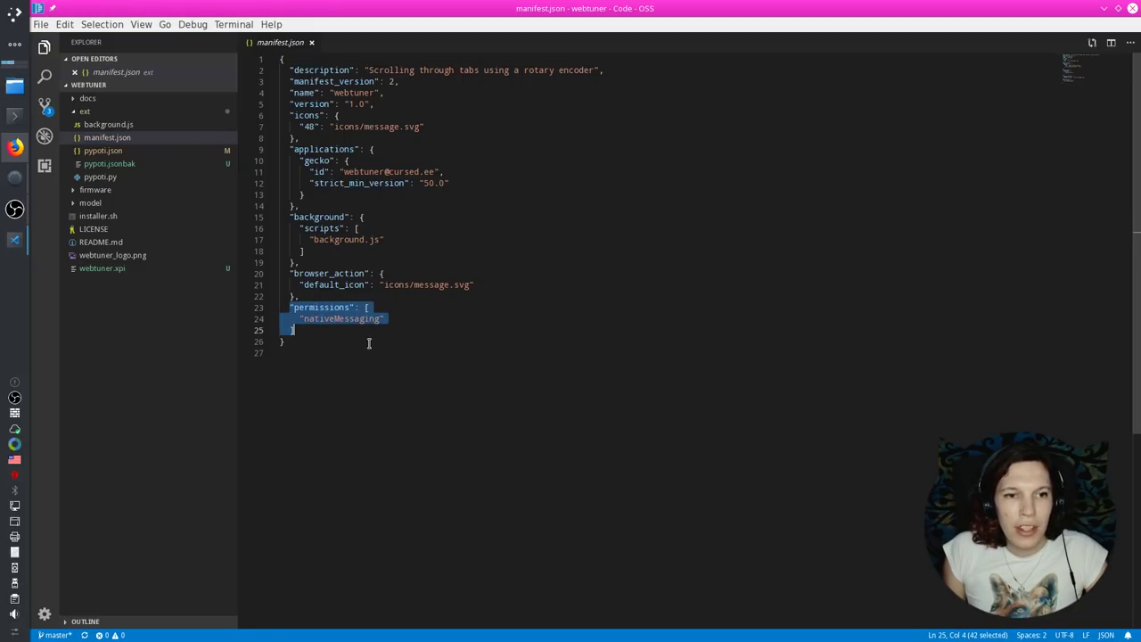
{"action": "left_click", "coordinate": [368, 347]}
{"action": "key", "text": "ctrl+equal"}
{"action": "key", "text": "ctrl+equal"}
{"action": "key", "text": "ctrl+equal"}
{"action": "key", "text": "Up"}
{"action": "key", "text": "Up"}
{"action": "key", "text": "Up"}
{"action": "key", "text": "End"}
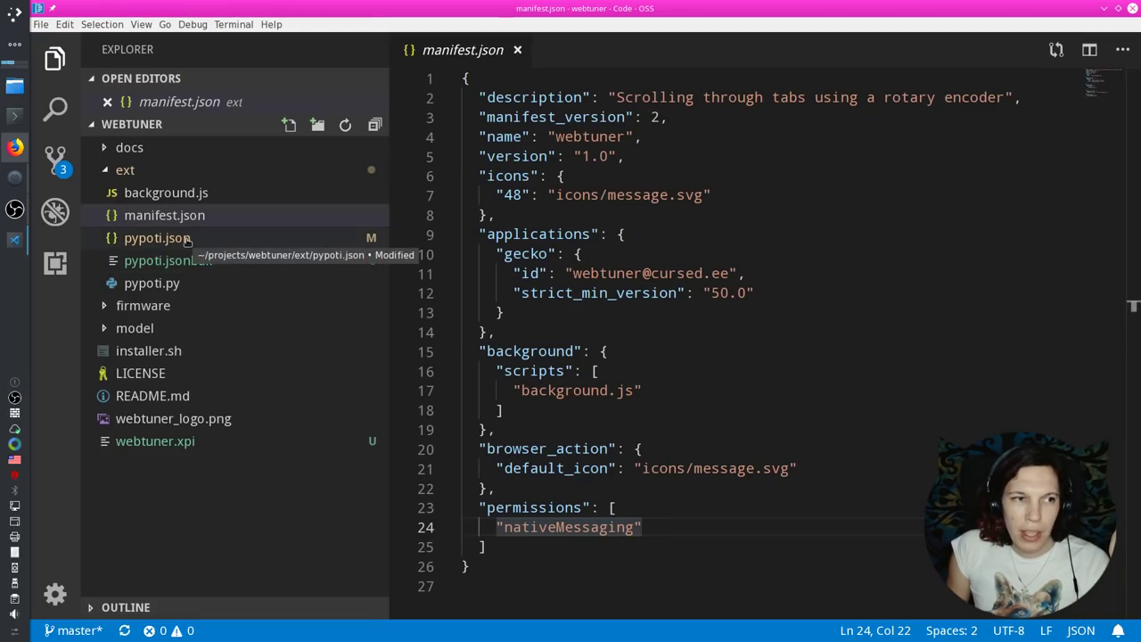
- Open pypoti.json, switch to Firefox and highlight the Windows registry key requirement for the name property on MDN's Native manifests page
{"action": "left_click", "coordinate": [179, 239]}
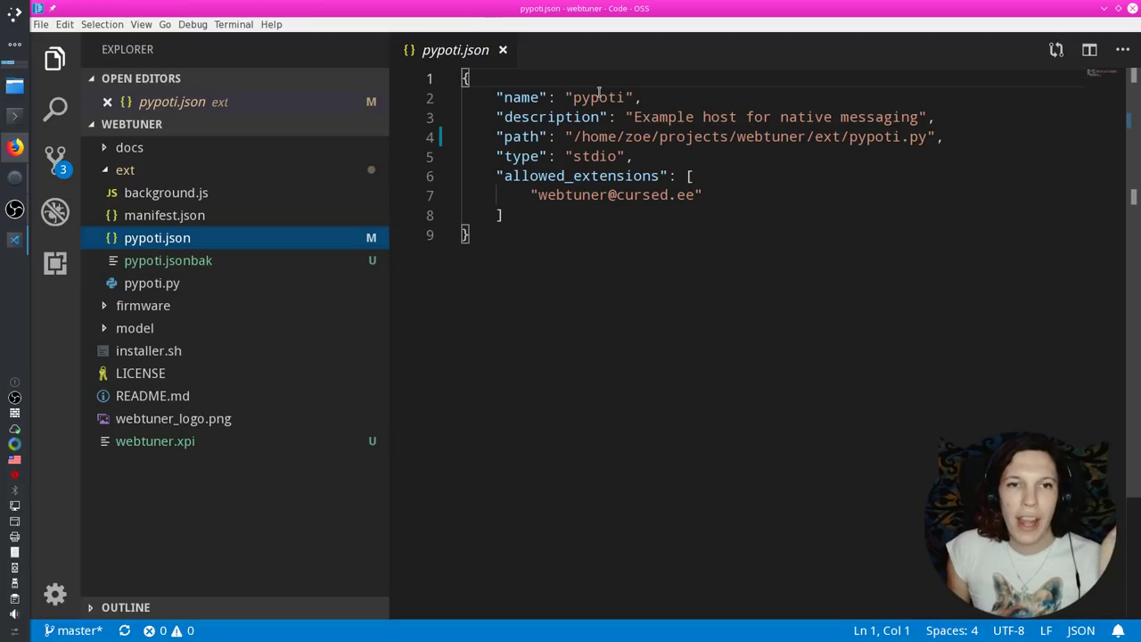
{"action": "key", "text": "alt+Tab"}
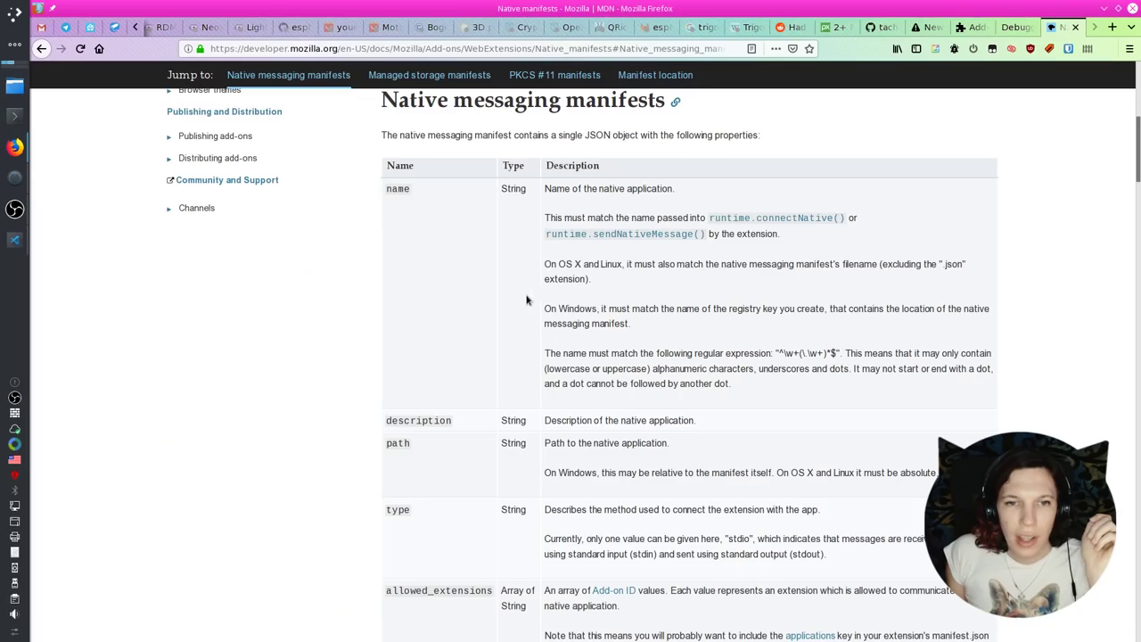
{"action": "left_click_drag", "start_coordinate": [545, 309], "coordinate": [833, 323]}
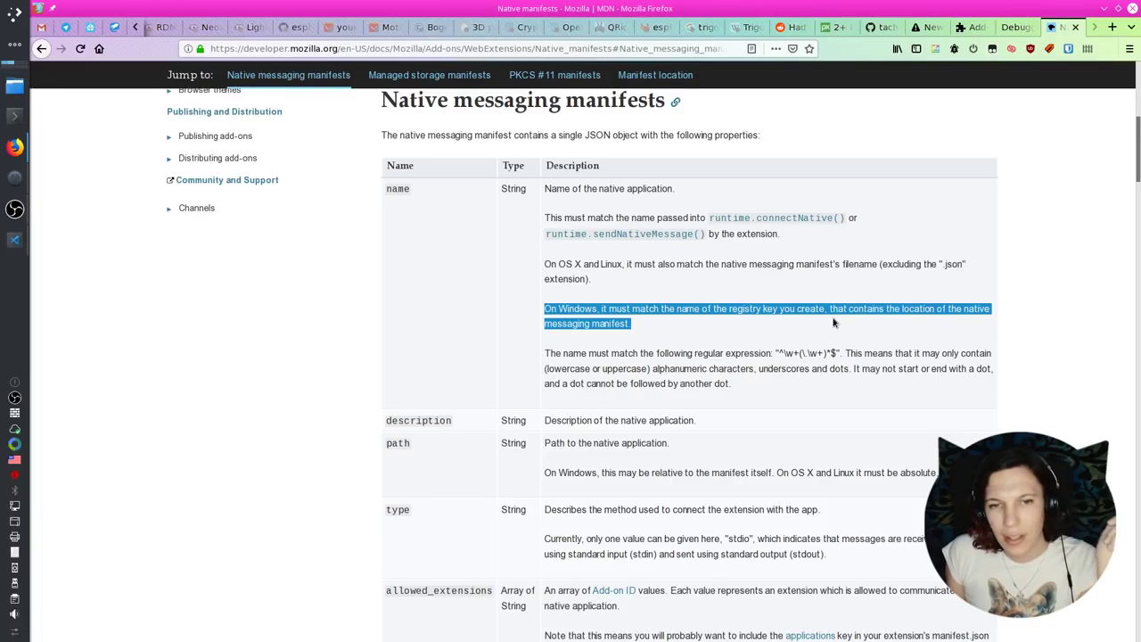
- Go back to MDN's Native messaging page and highlight the "No such native application" error under Troubleshooting
{"action": "key", "text": "alt+Left"}
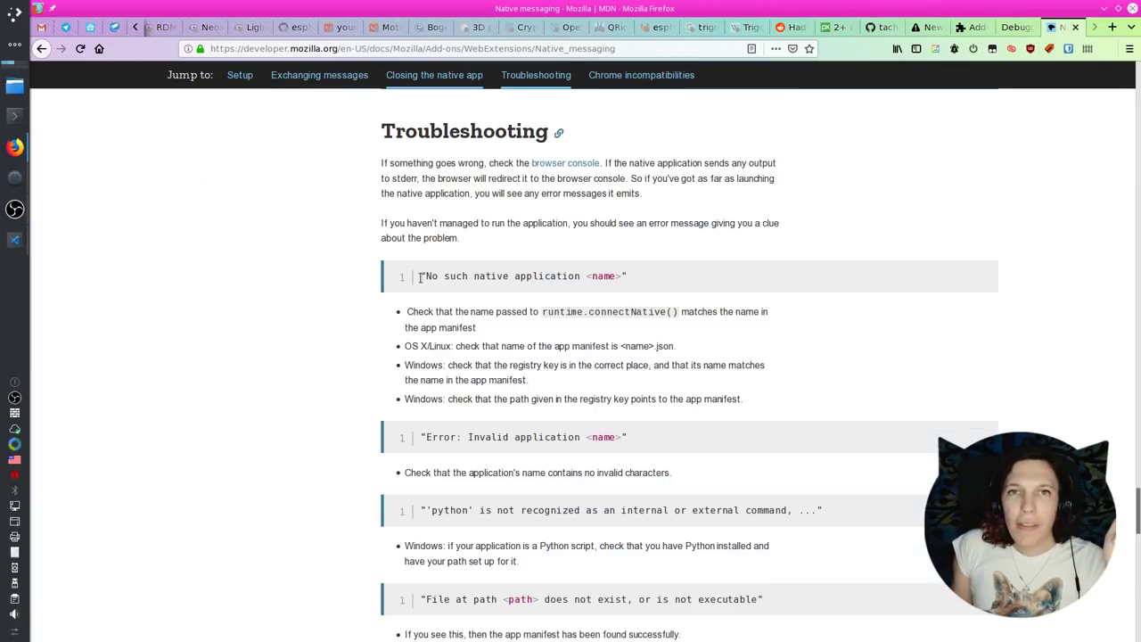
{"action": "triple_click", "coordinate": [628, 272]}
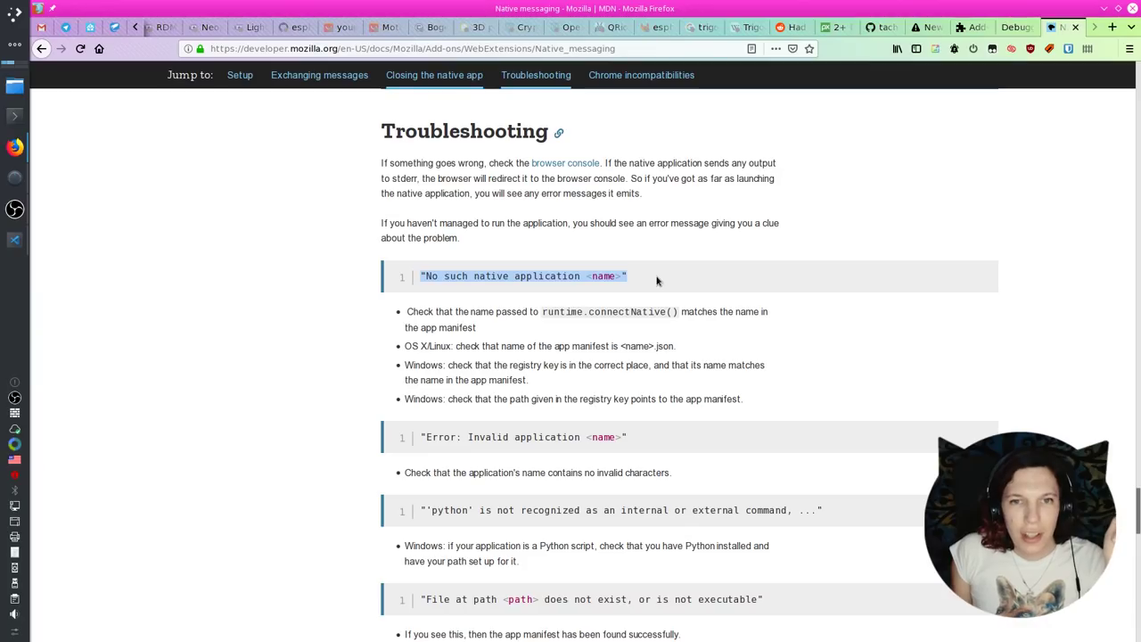
{"action": "left_click", "coordinate": [645, 261]}
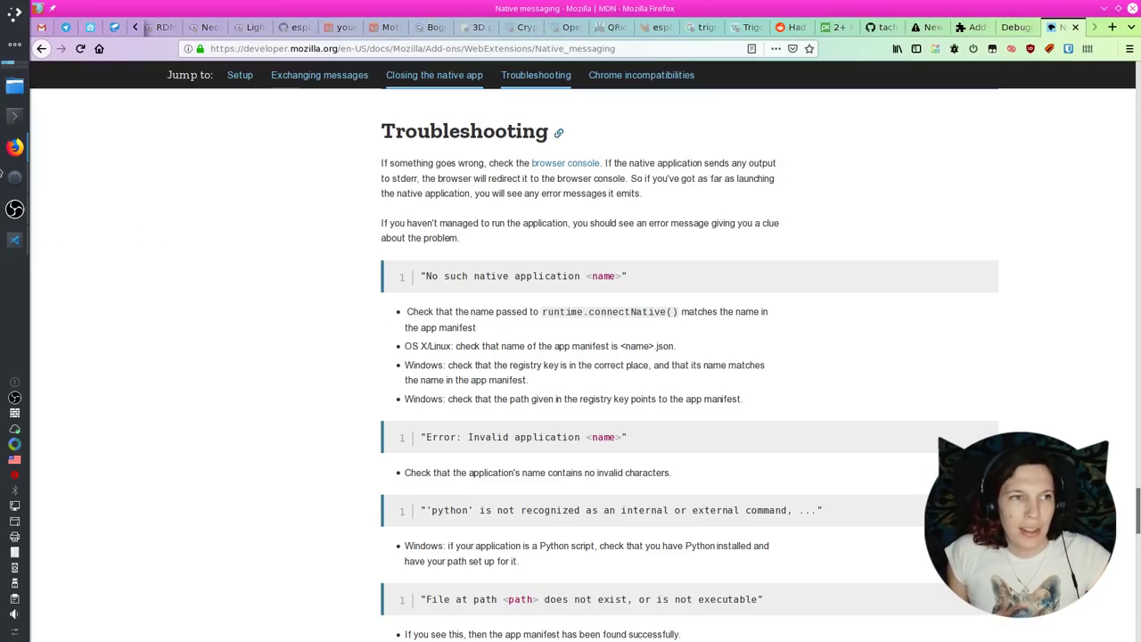
- Highlight the native-messaging-hosts folder in the WebTuner README's run instructions, and return to the path entry of pypoti.json in Code - OSS
{"action": "left_click", "coordinate": [882, 27]}
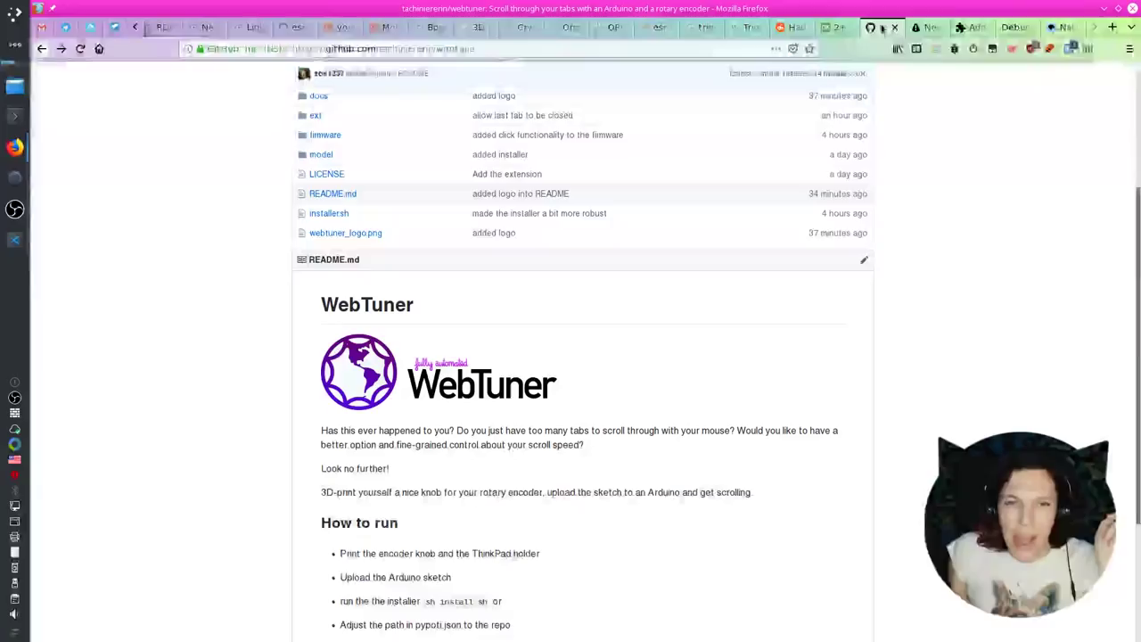
{"action": "scroll", "coordinate": [495, 374], "scroll_direction": "down", "scroll_amount": 4}
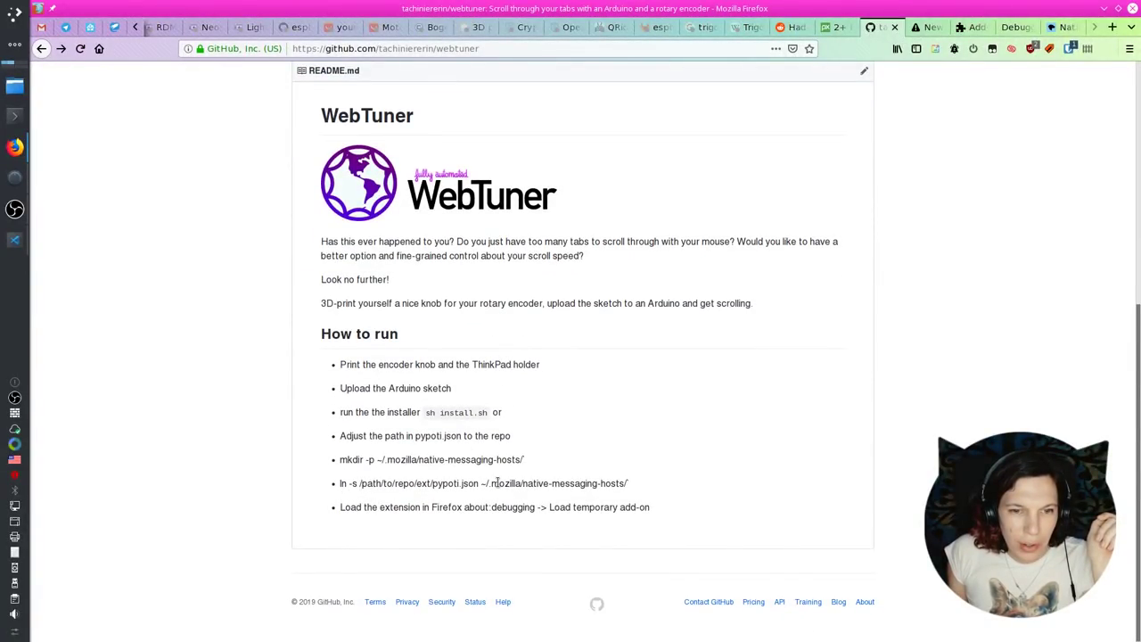
{"action": "left_click_drag", "start_coordinate": [481, 484], "coordinate": [627, 486]}
{"action": "key", "text": "alt+Tab"}
{"action": "left_click", "coordinate": [862, 139]}
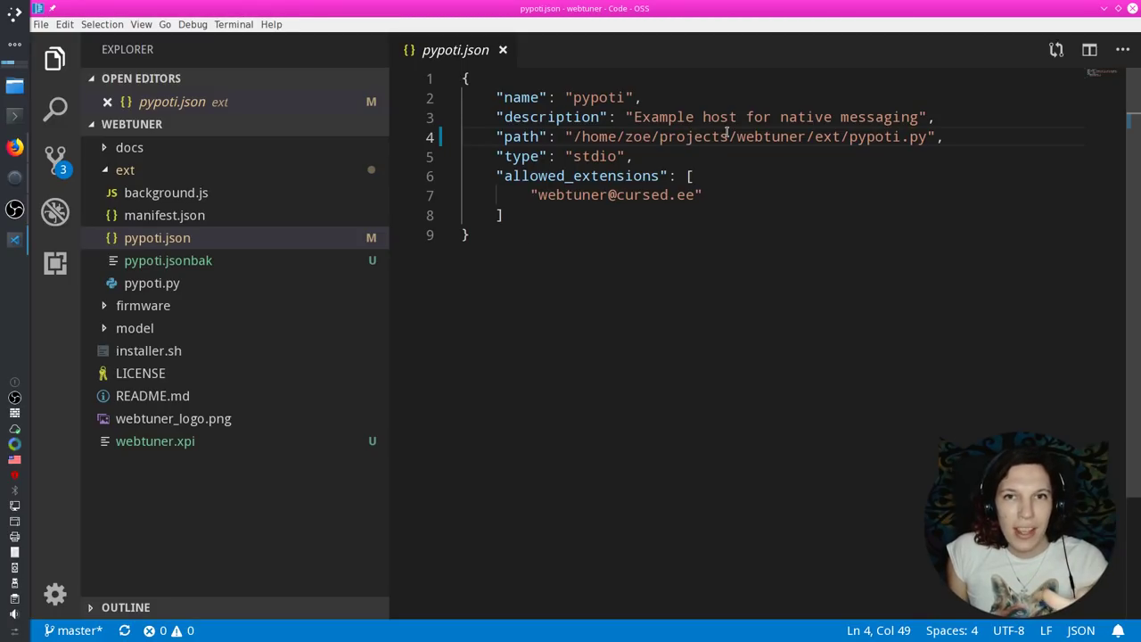
- Open background.js and examine the connectNative call to pypoti, the port listeners and the tabLeft function
{"action": "left_click", "coordinate": [194, 194]}
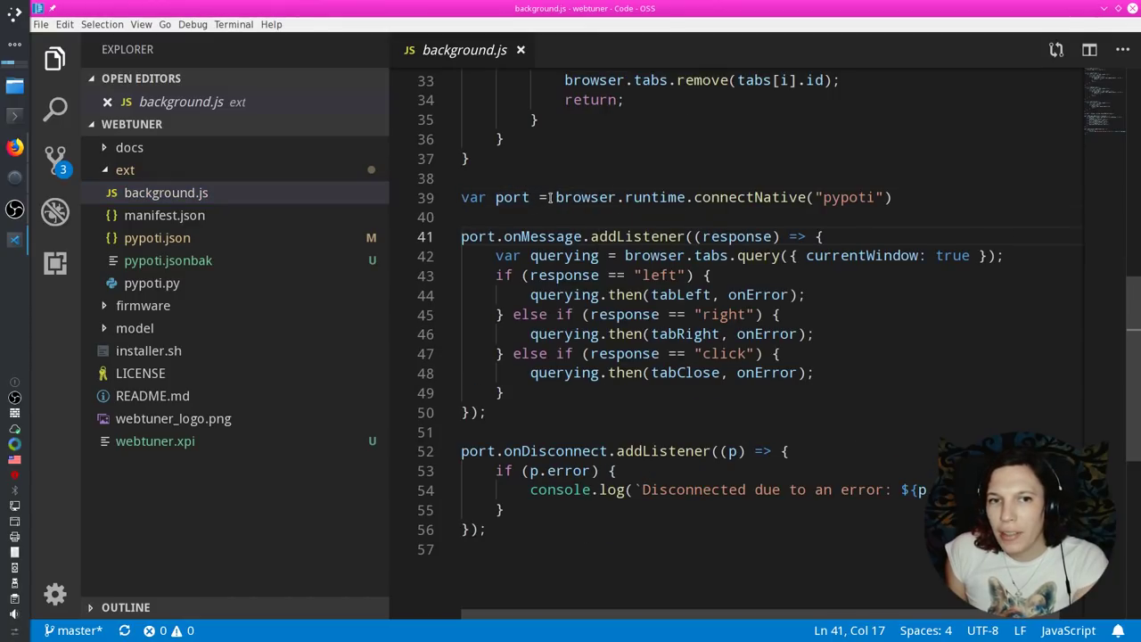
{"action": "left_click", "coordinate": [551, 197]}
{"action": "left_click", "coordinate": [831, 197]}
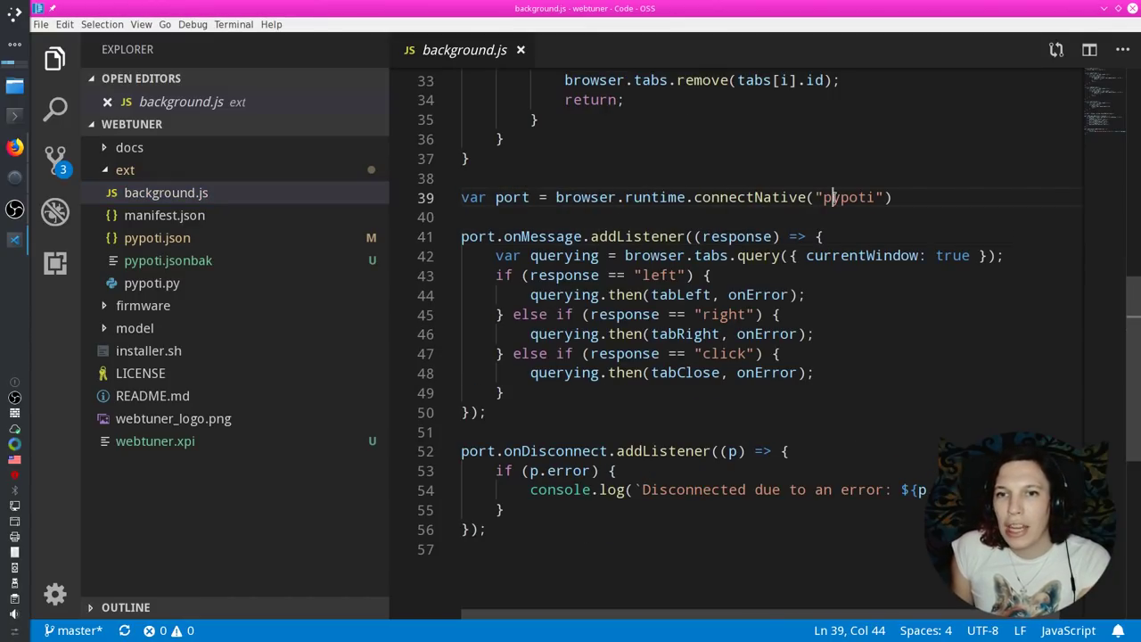
{"action": "double_click", "coordinate": [831, 197]}
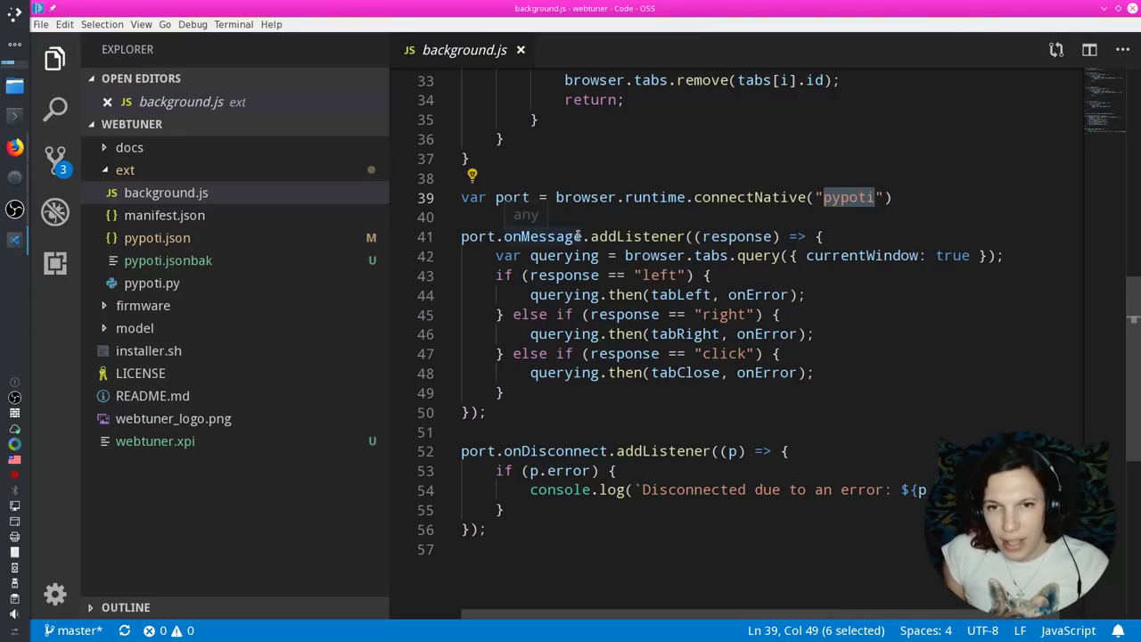
{"action": "left_click", "coordinate": [573, 489]}
{"action": "scroll", "coordinate": [553, 464], "scroll_direction": "up", "scroll_amount": 10}
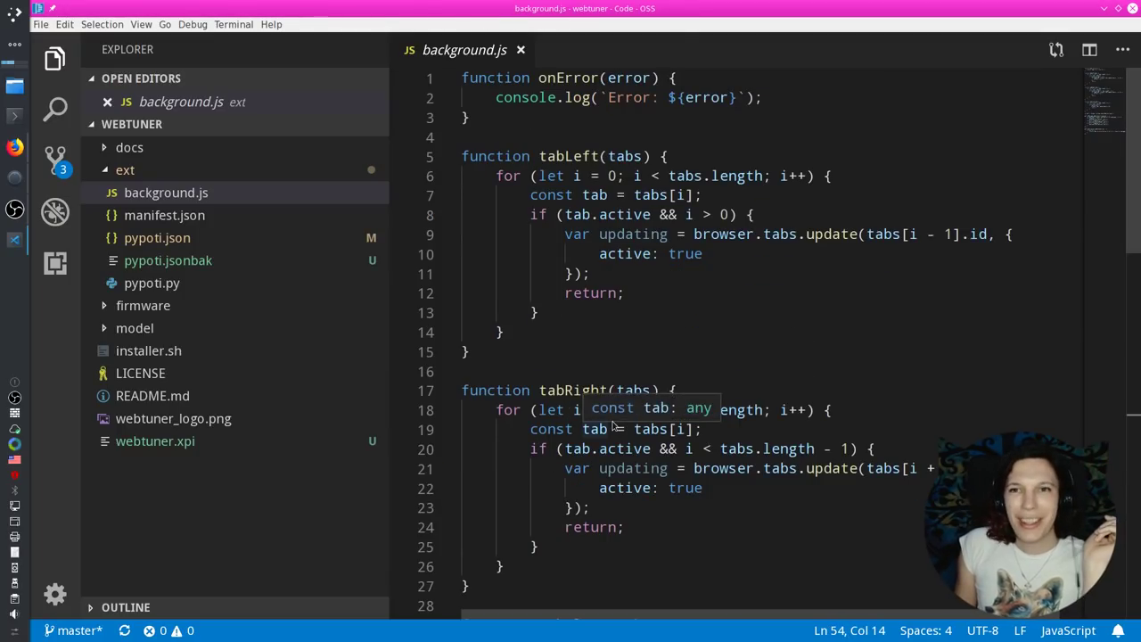
{"action": "left_click", "coordinate": [467, 352]}
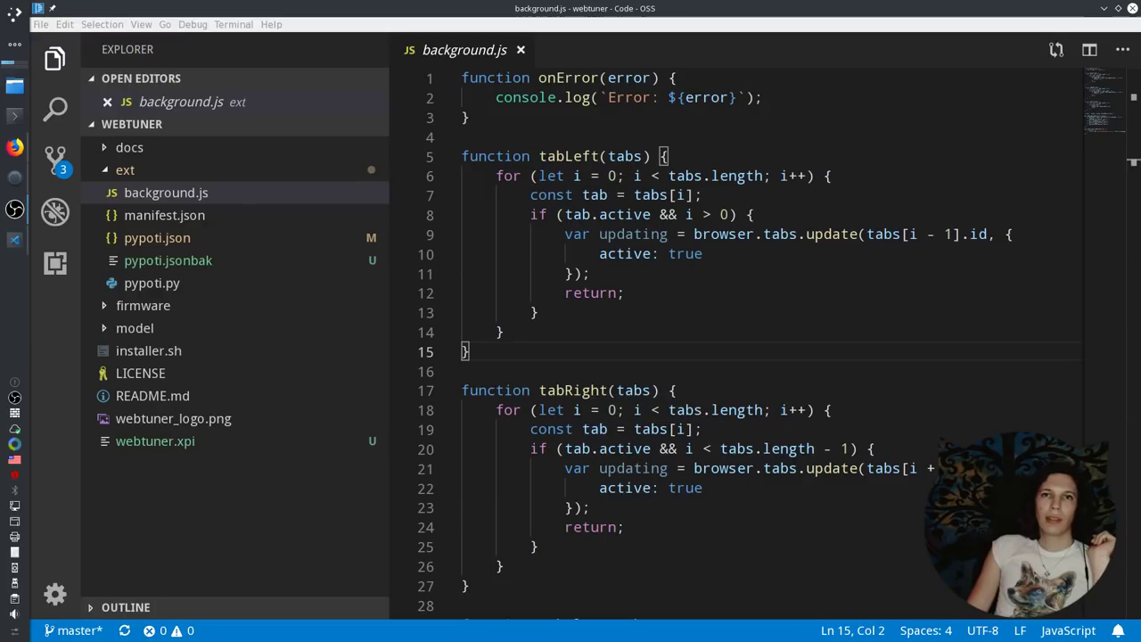
- Open pypoti.py and examine the serial connection to /dev/ttyACM0 and the sendMessage call in the read loop
{"action": "left_click", "coordinate": [242, 282]}
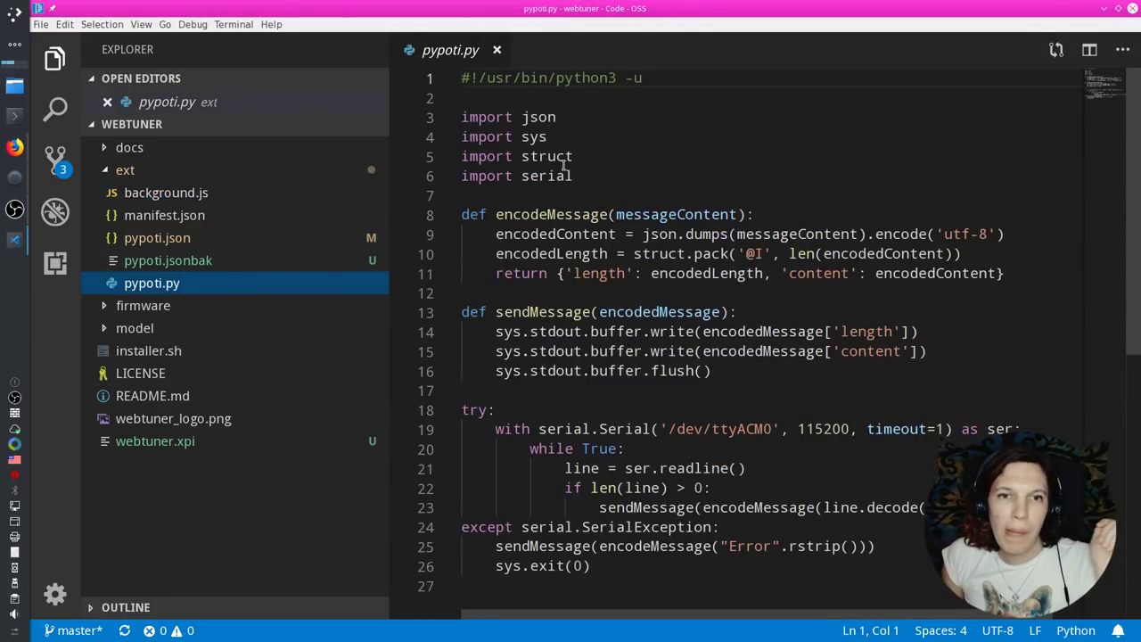
{"action": "left_click_drag", "start_coordinate": [506, 586], "coordinate": [588, 98]}
{"action": "left_click", "coordinate": [588, 98]}
{"action": "left_click_drag", "start_coordinate": [504, 429], "coordinate": [763, 424]}
{"action": "left_click", "coordinate": [765, 426]}
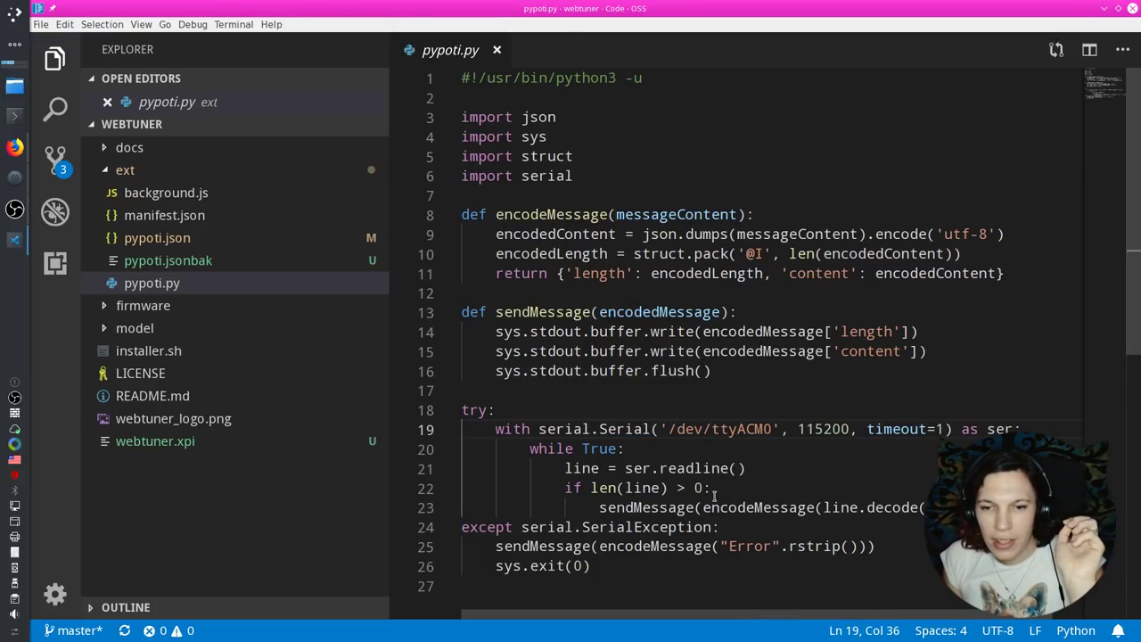
{"action": "left_click_drag", "start_coordinate": [599, 508], "coordinate": [698, 507]}
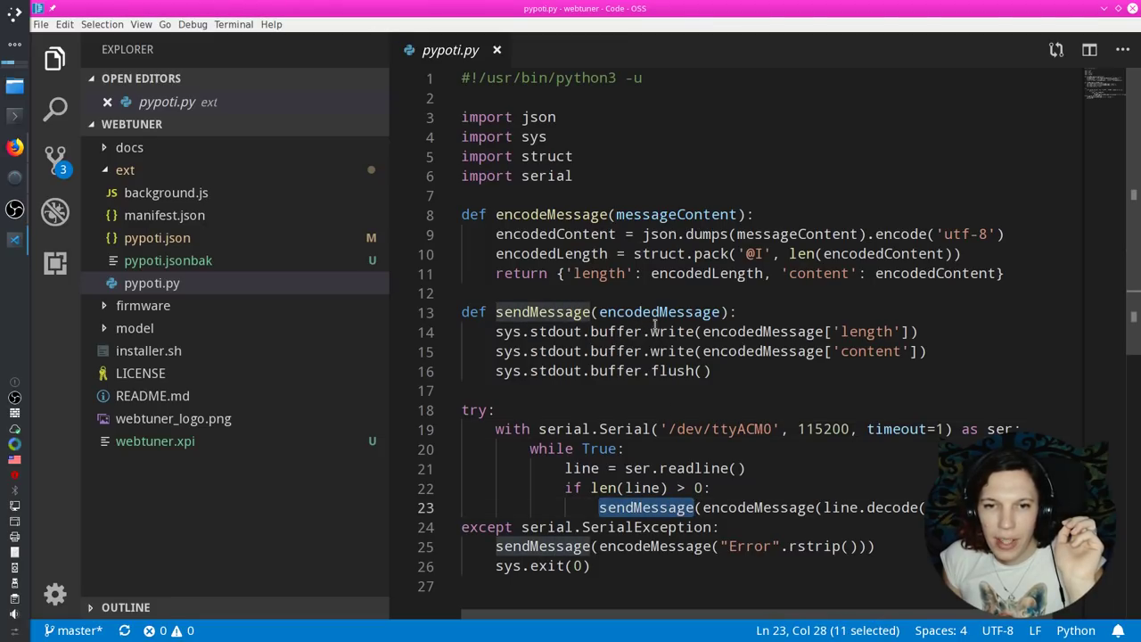